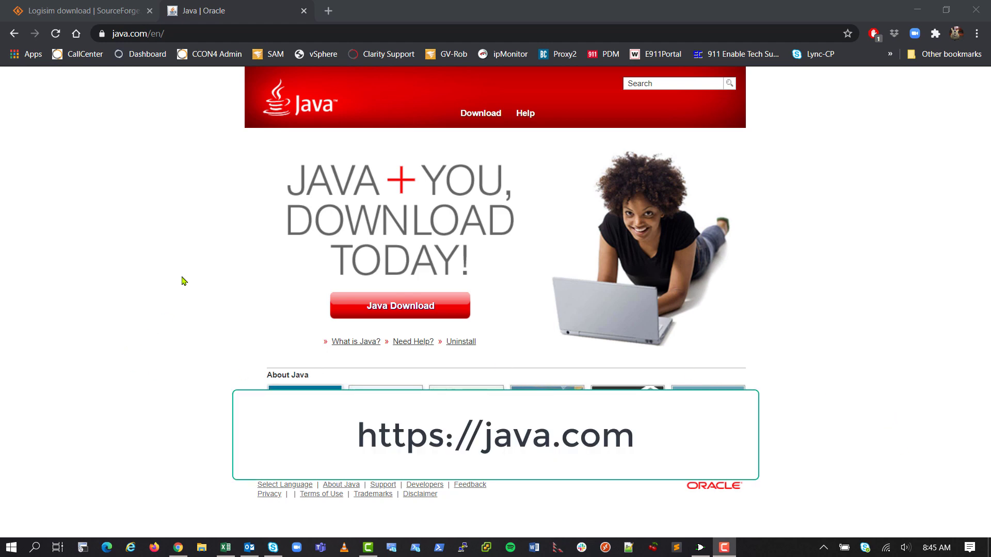
# Step: View the 64-bit Java for Windows download page on java.com, then close that tab
pyautogui.click(224, 12)
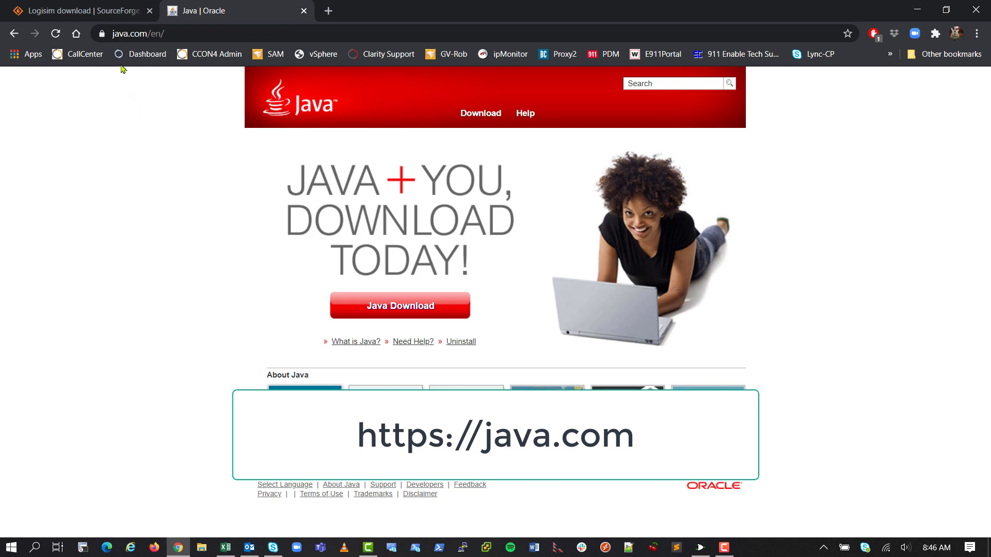
pyautogui.click(401, 310)
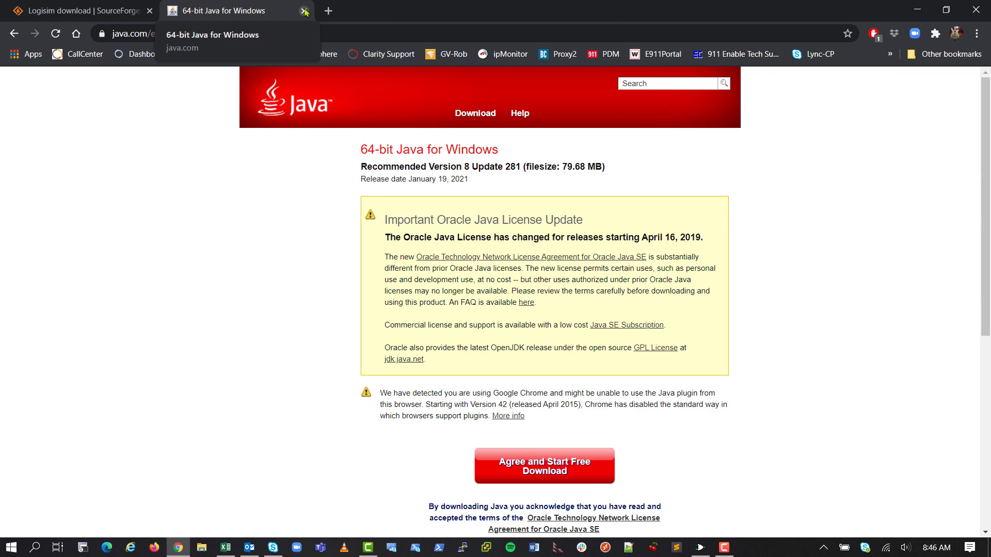
pyautogui.click(304, 12)
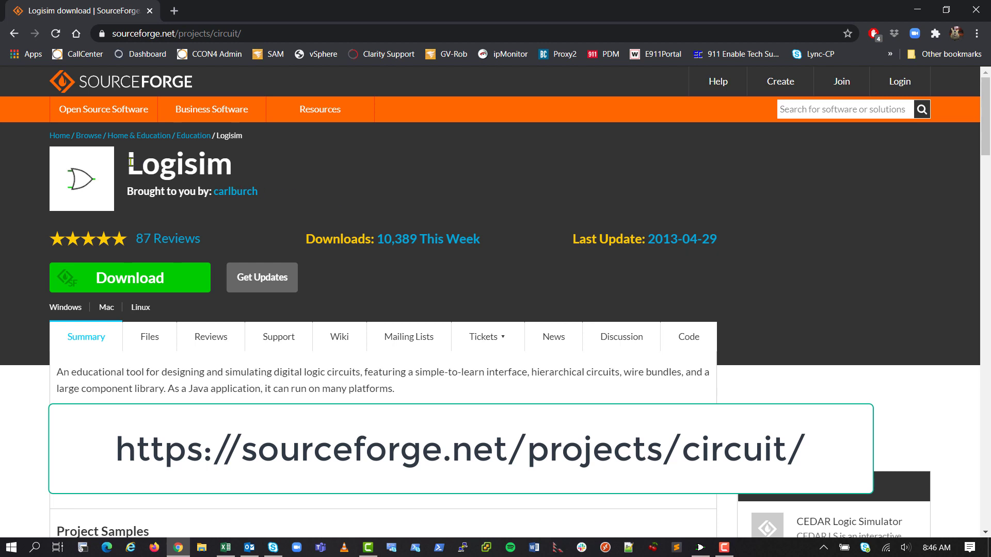
# Step: Browse Logisim's SourceForge files into the 2.7.x folder and then the 2.7.1 release folder
pyautogui.moveTo(131, 162); pyautogui.dragTo(244, 163)
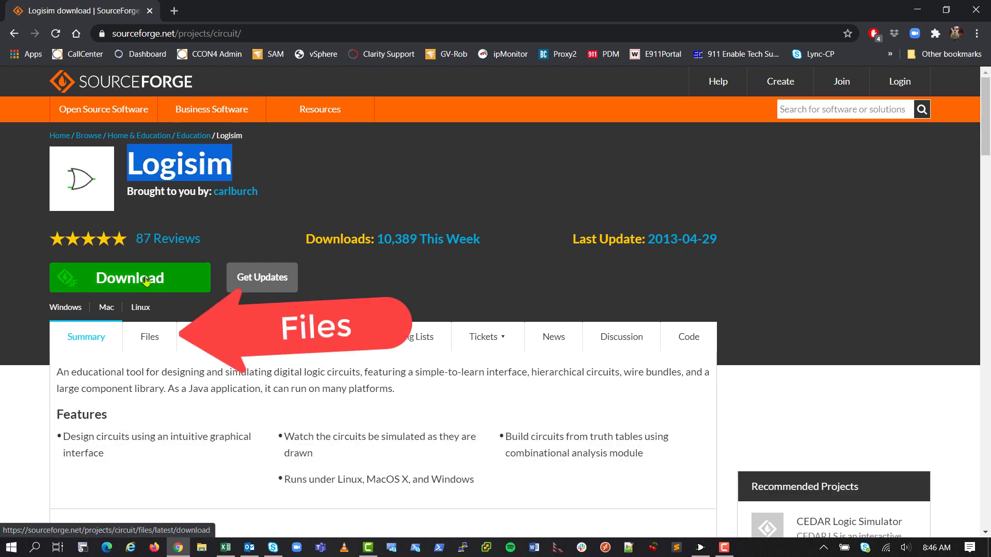
pyautogui.click(150, 338)
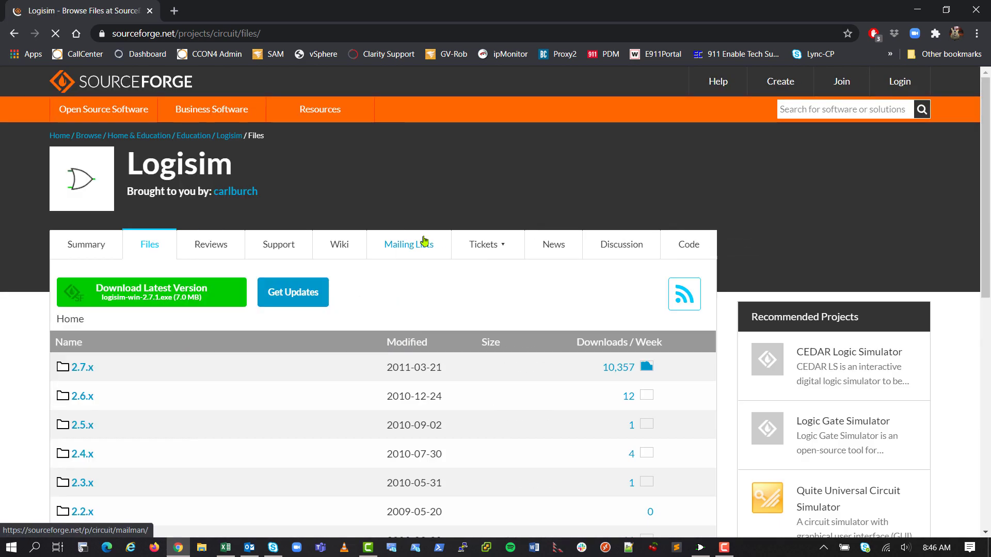
pyautogui.scroll(-4, 220, 280)
pyautogui.click(85, 242)
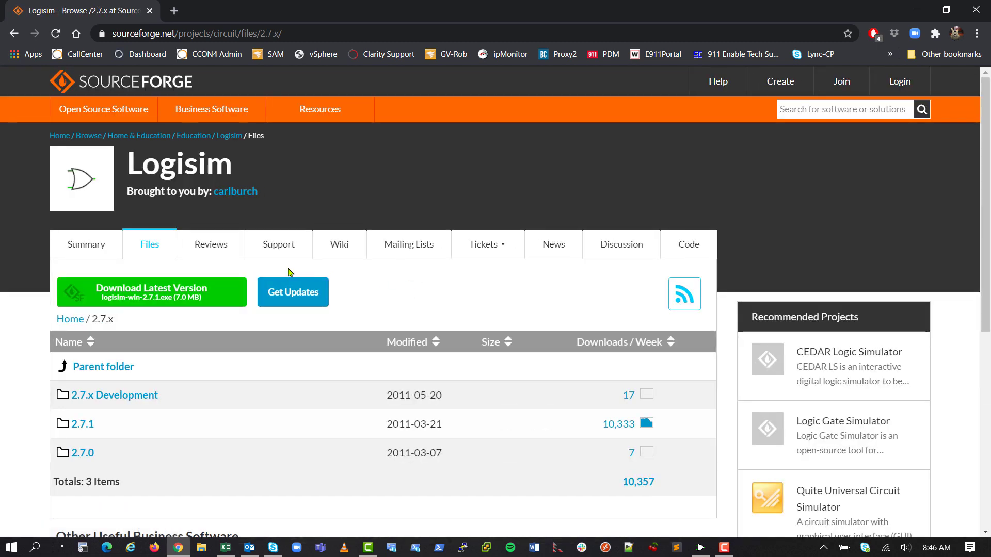
pyautogui.scroll(-3, 283, 272)
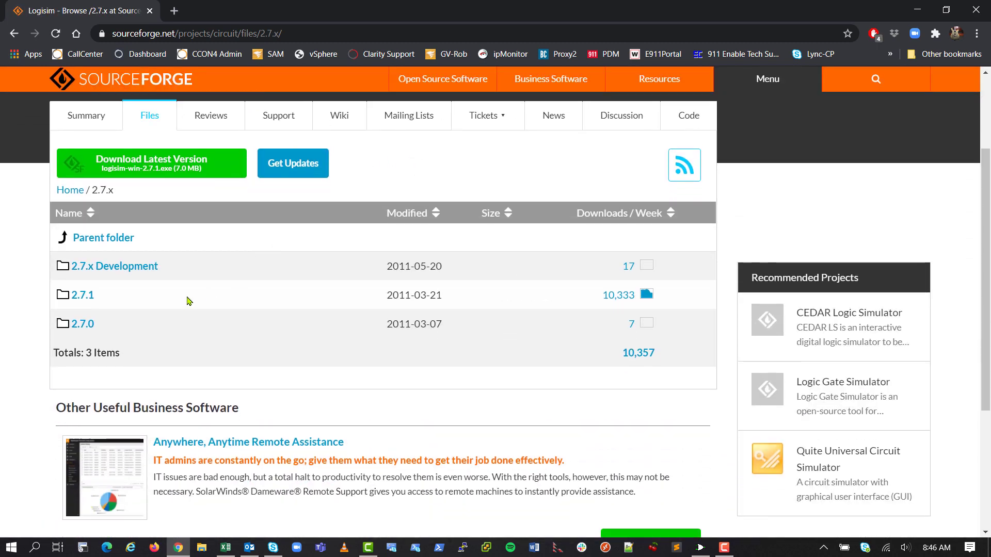
pyautogui.click(81, 297)
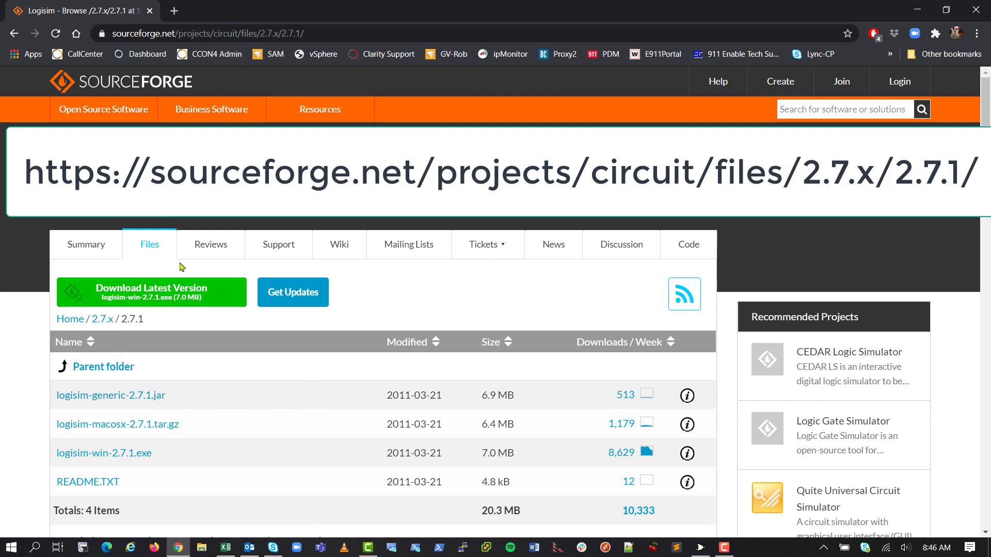
# Step: Minimize the browser and restore the Logisim window from the taskbar
pyautogui.click(917, 10)
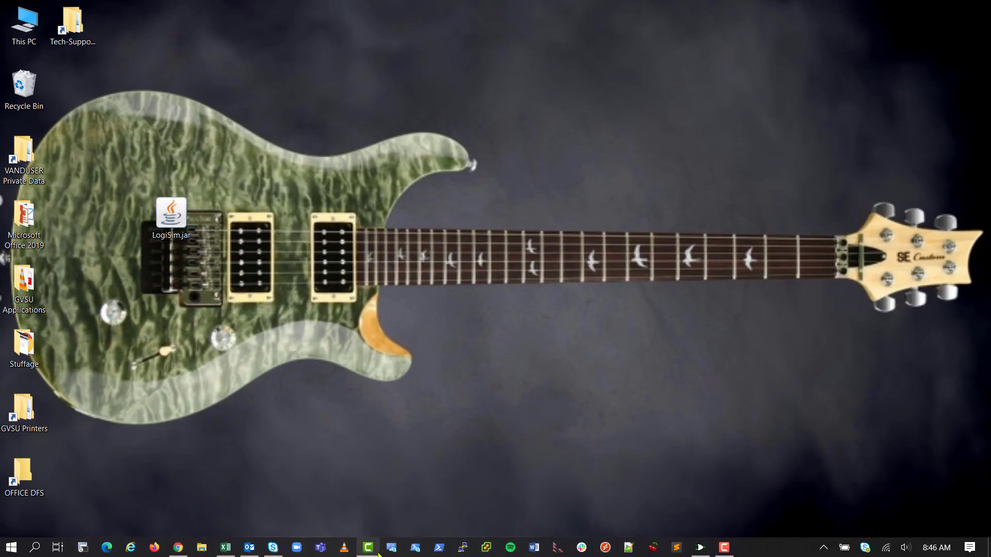
pyautogui.click(700, 547)
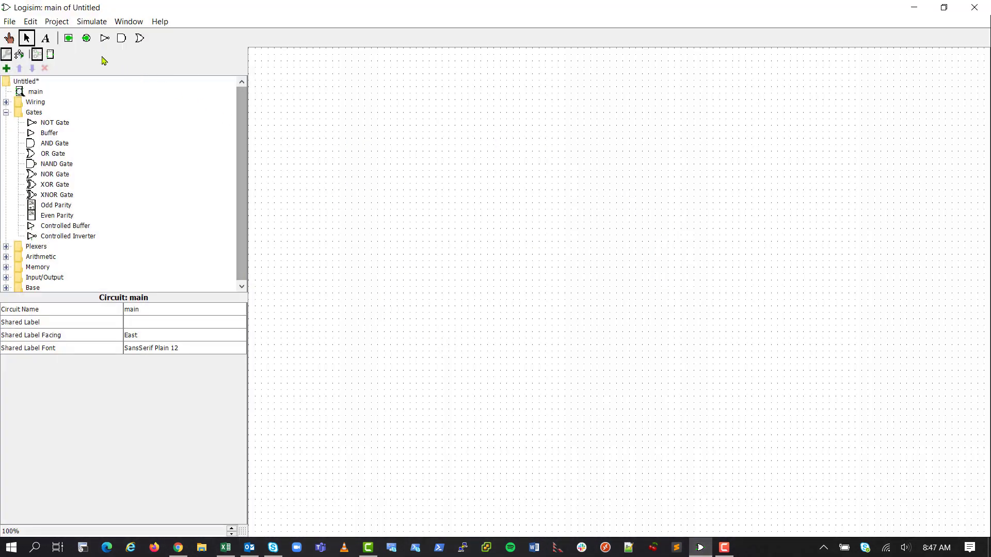
# Step: Place two input pins on the canvas, one above the other
pyautogui.click(68, 41)
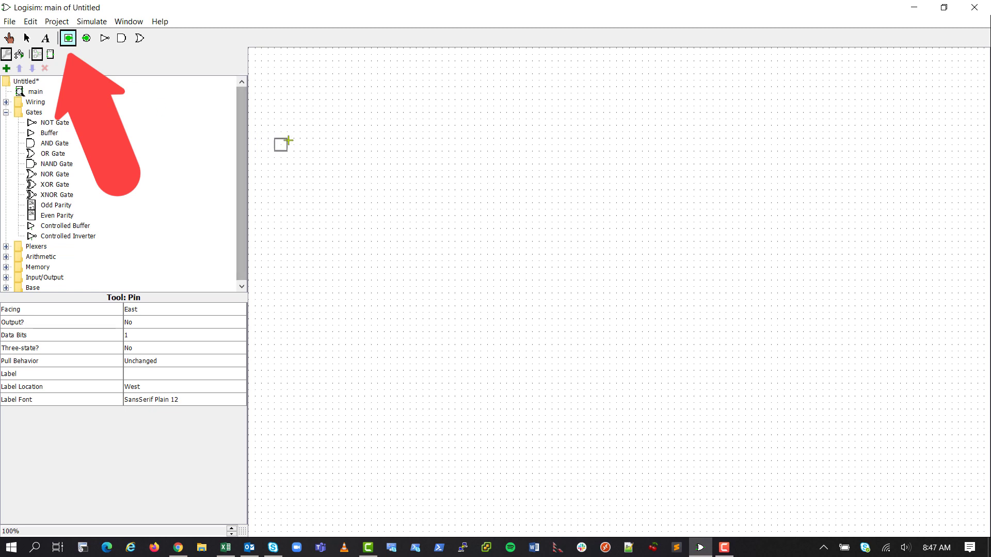
pyautogui.click(319, 139)
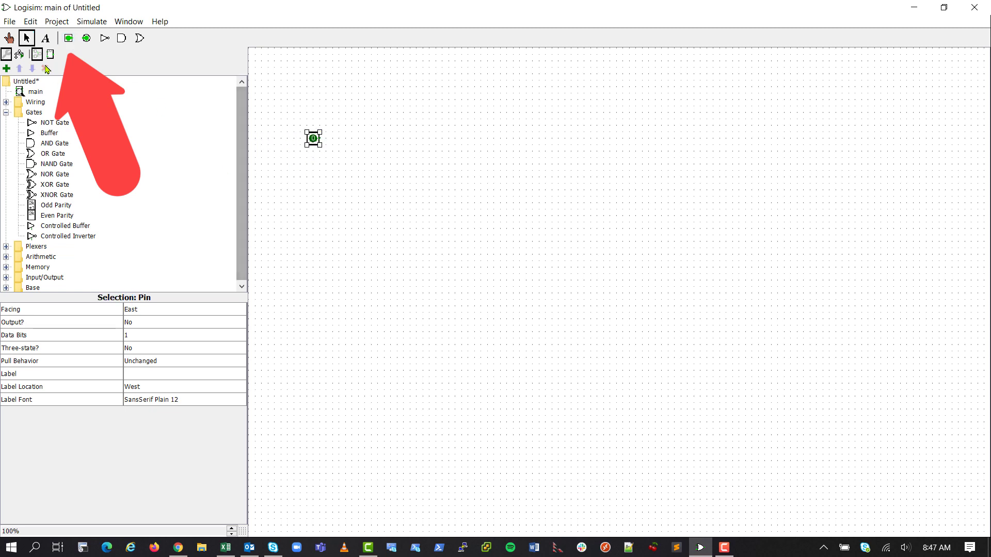
pyautogui.click(69, 41)
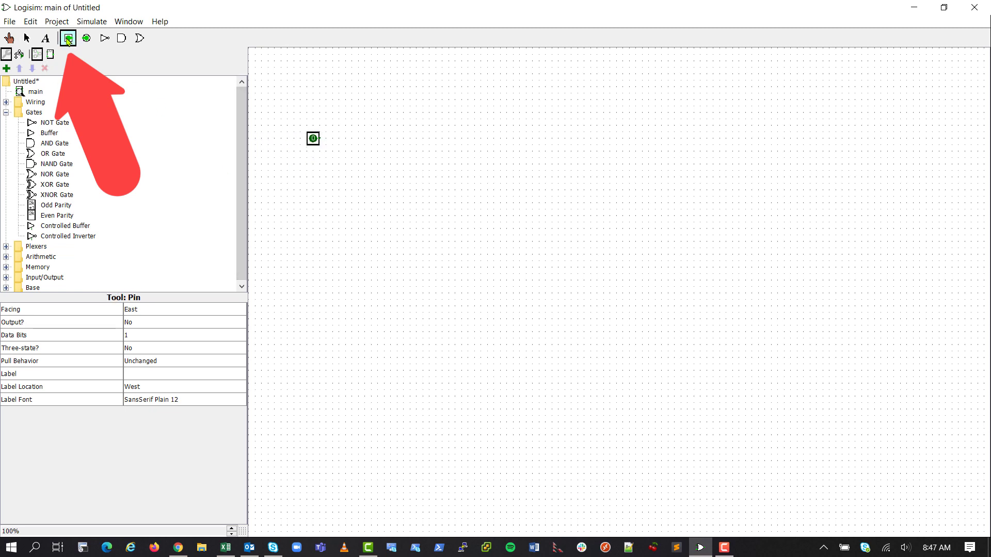
pyautogui.click(319, 196)
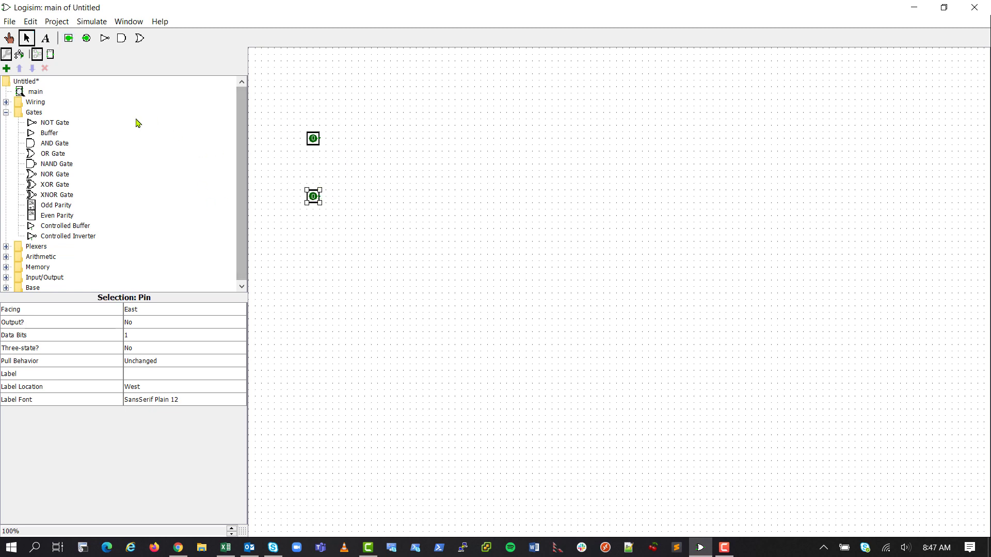
# Step: Place a NOT gate to the right of each input pin
pyautogui.click(6, 112)
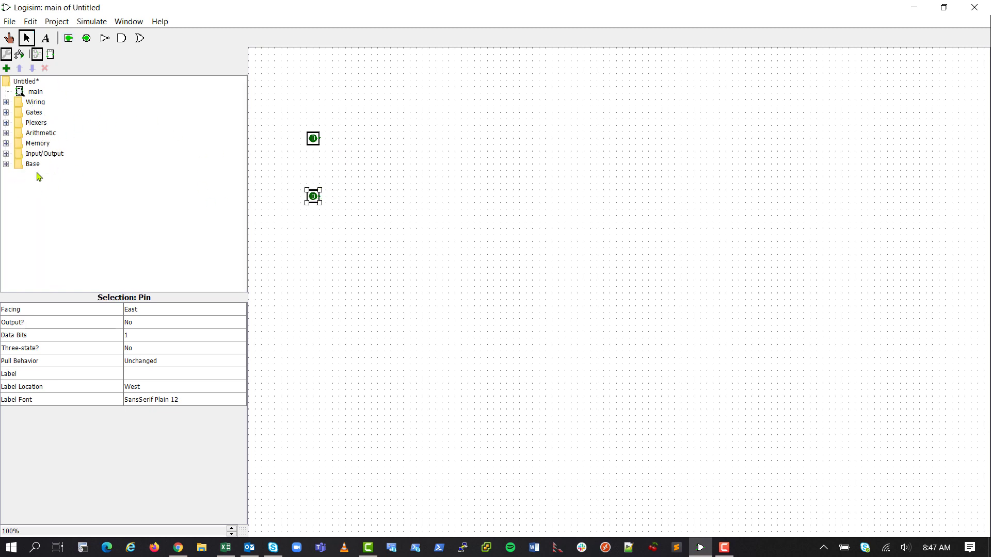
pyautogui.click(7, 113)
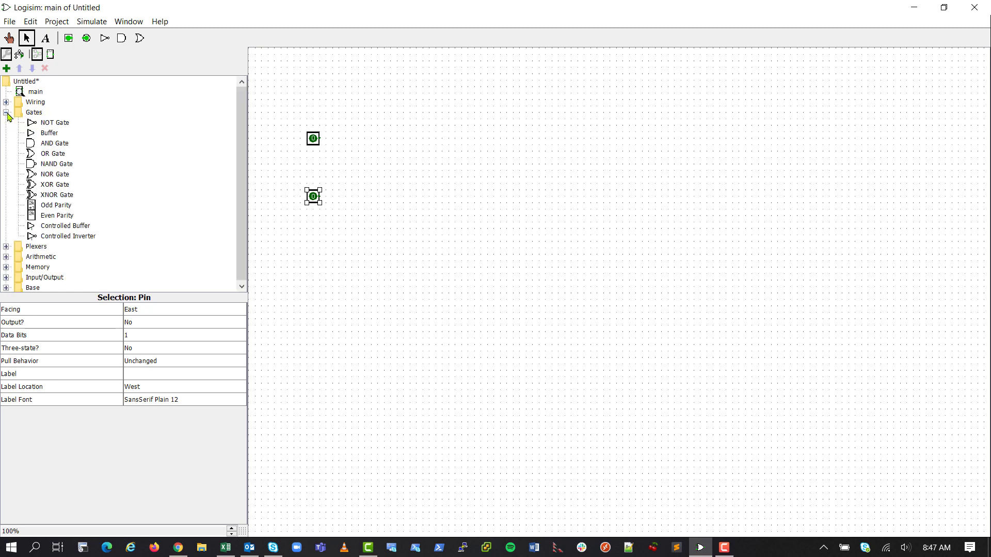
pyautogui.click(58, 124)
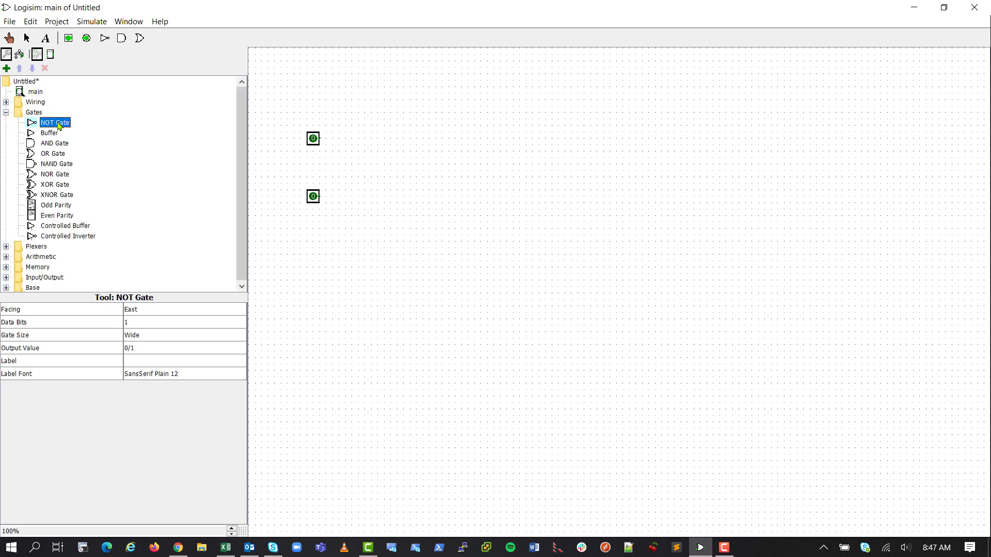
pyautogui.click(379, 138)
pyautogui.click(51, 124)
pyautogui.click(380, 194)
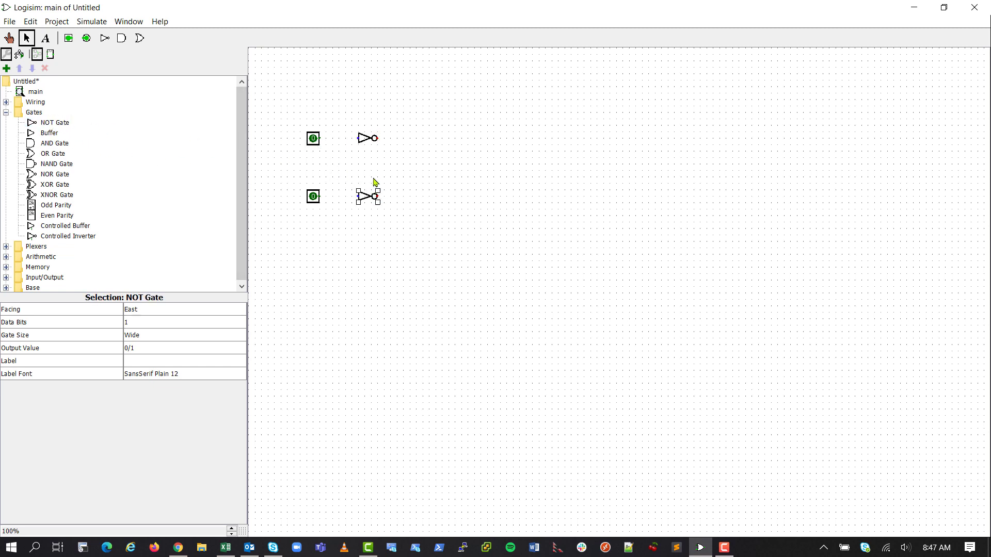
# Step: Add an AND gate right of the NOT gates and an output pin beyond it
pyautogui.click(62, 145)
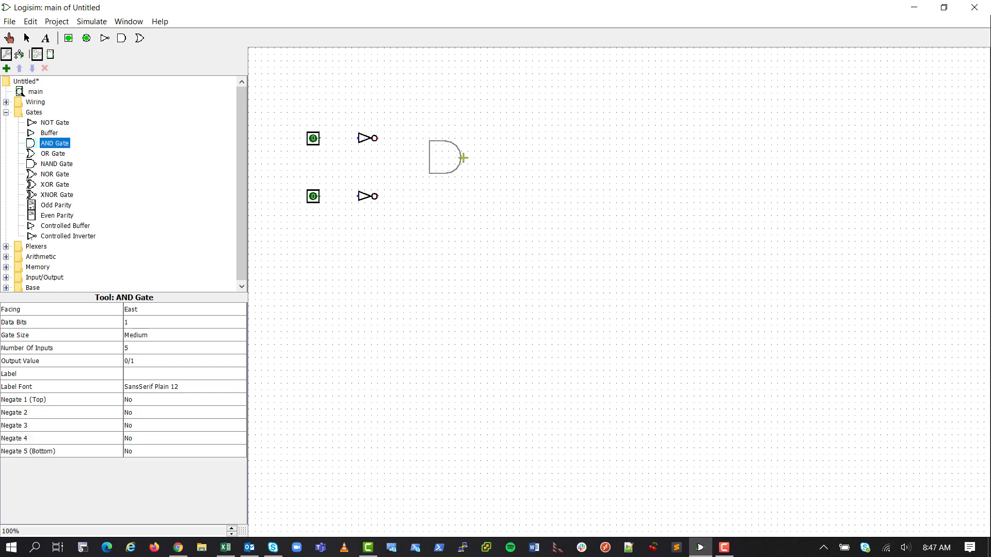
pyautogui.click(463, 159)
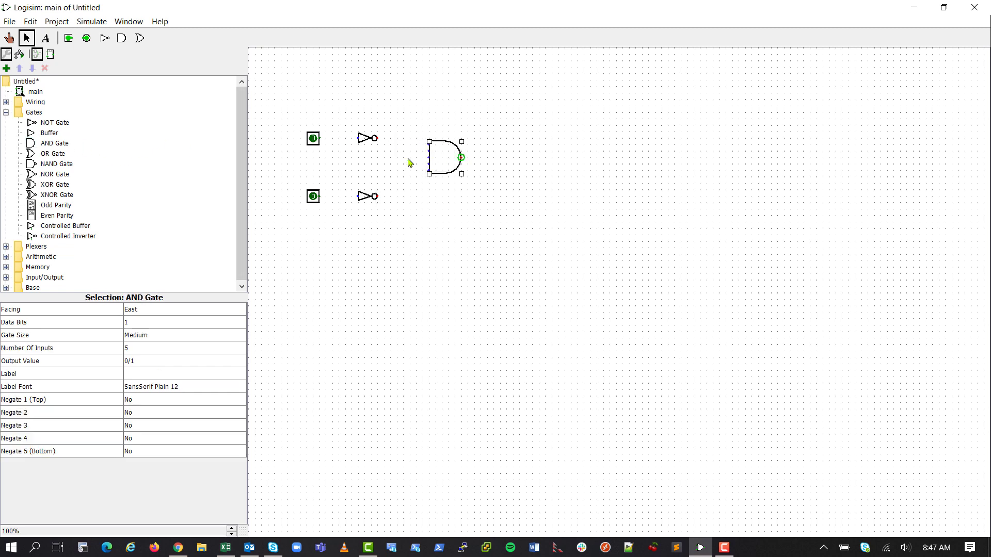
pyautogui.click(87, 39)
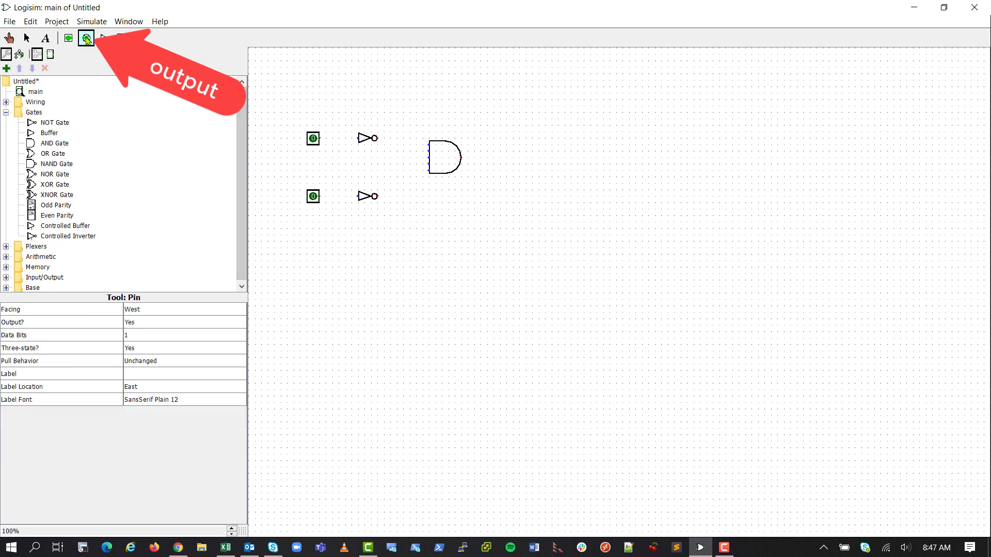
pyautogui.click(550, 159)
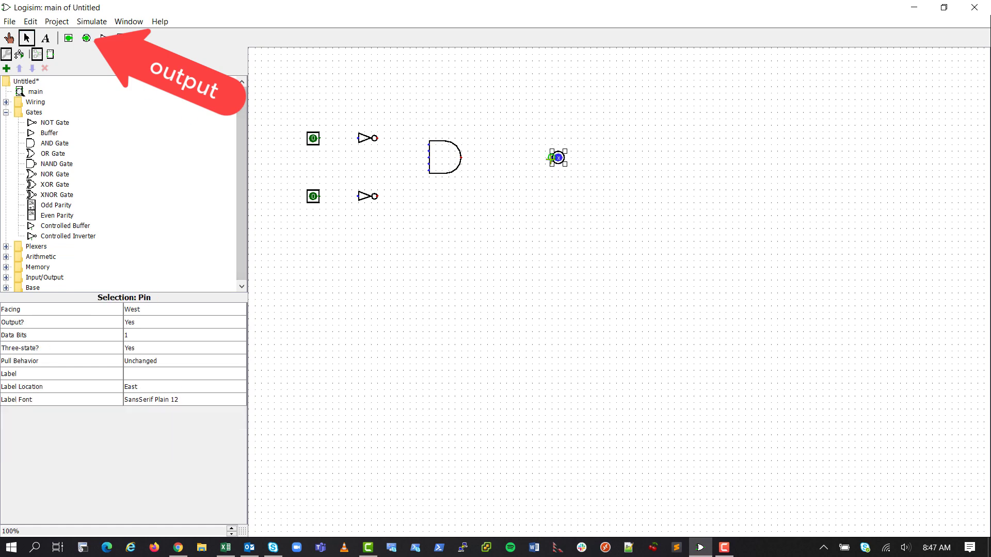
pyautogui.click(400, 289)
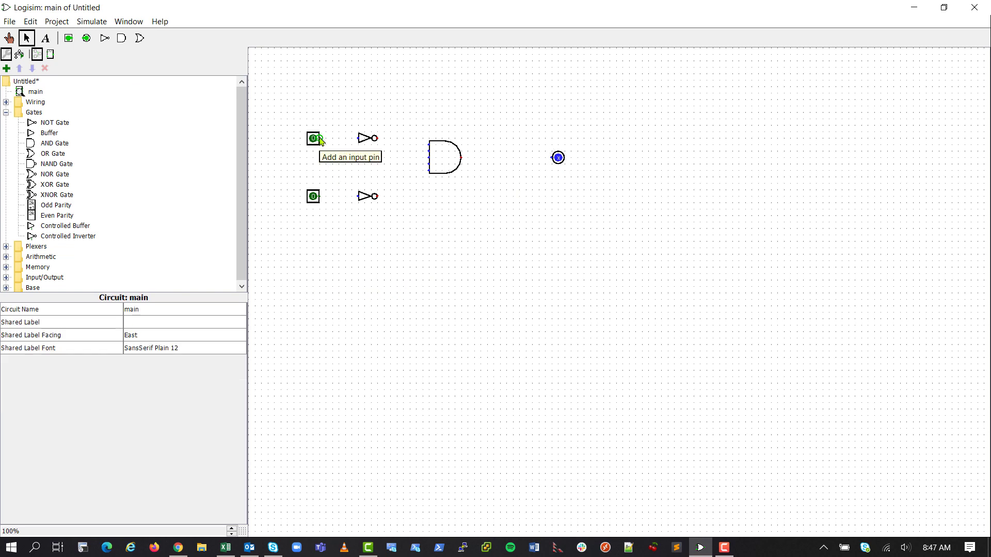
# Step: Wire both input pins to their NOT gates and both NOT gates into the AND gate
pyautogui.moveTo(320, 138); pyautogui.dragTo(359, 139)
pyautogui.moveTo(321, 196); pyautogui.dragTo(360, 196)
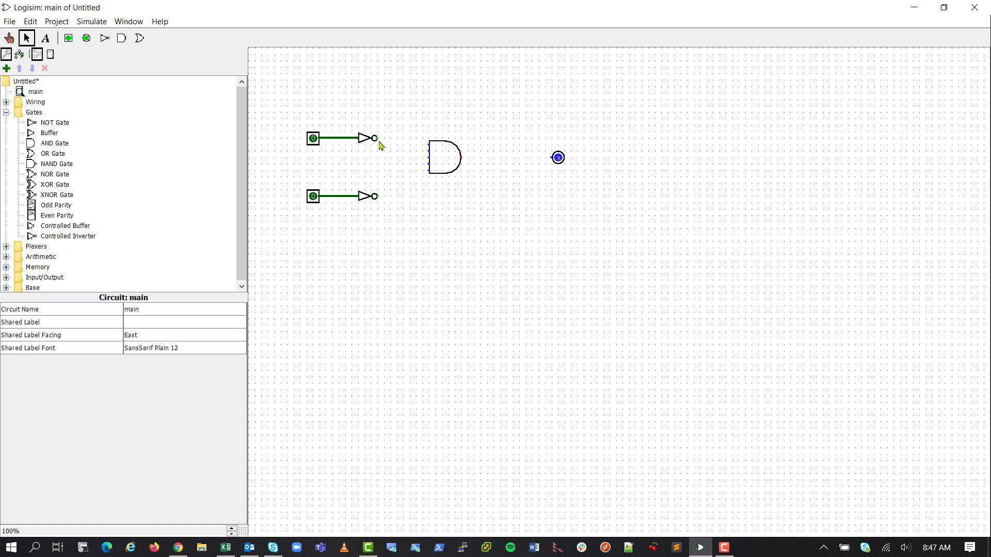
pyautogui.moveTo(377, 140); pyautogui.dragTo(429, 158)
pyautogui.moveTo(377, 197); pyautogui.dragTo(556, 159)
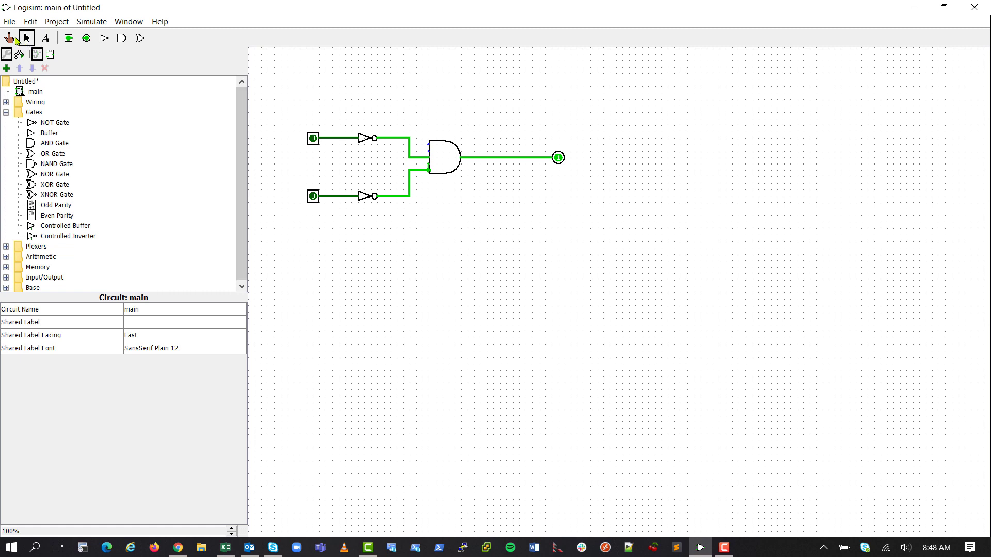
# Step: With the Poke tool, toggle the inputs through several combinations, ending with both at 1
pyautogui.click(9, 38)
pyautogui.click(312, 138)
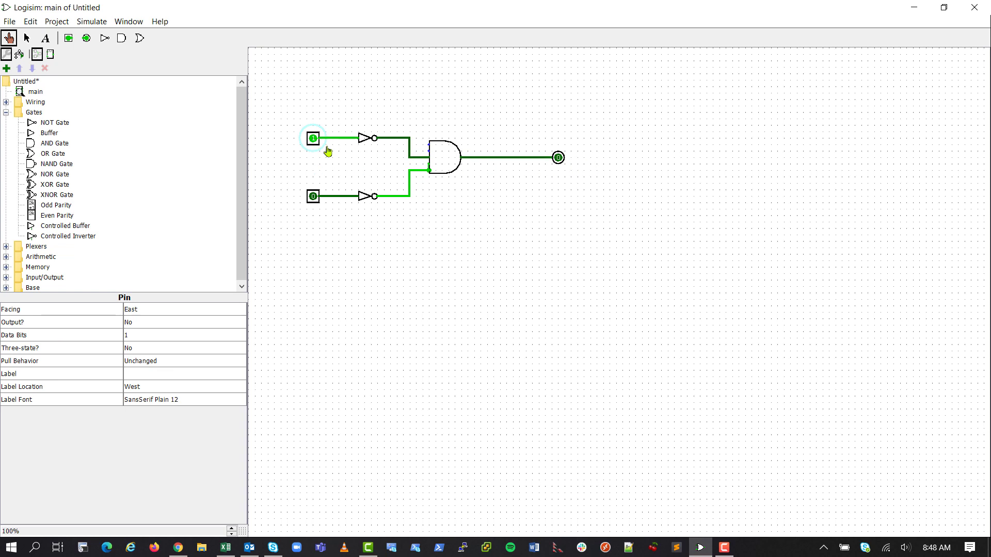
pyautogui.click(314, 140)
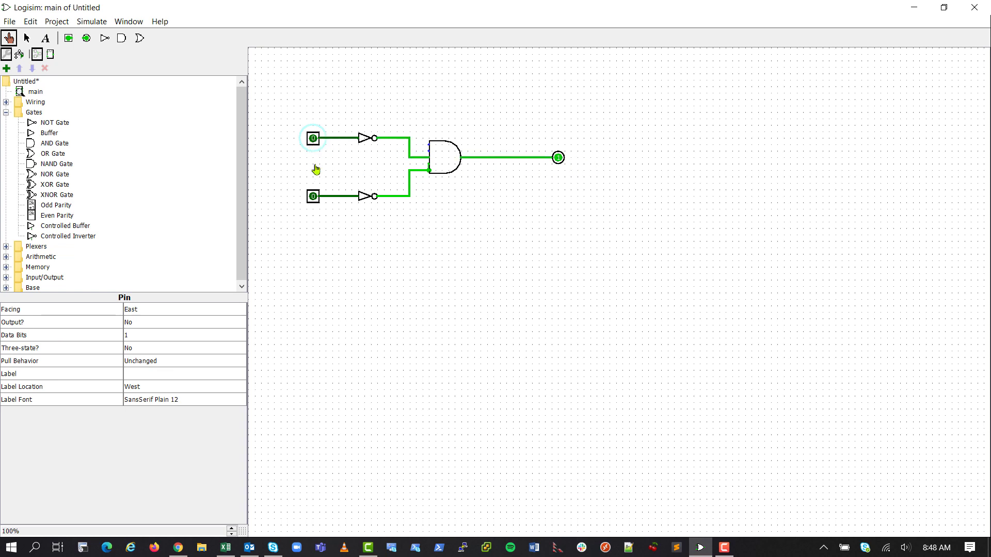
pyautogui.click(315, 200)
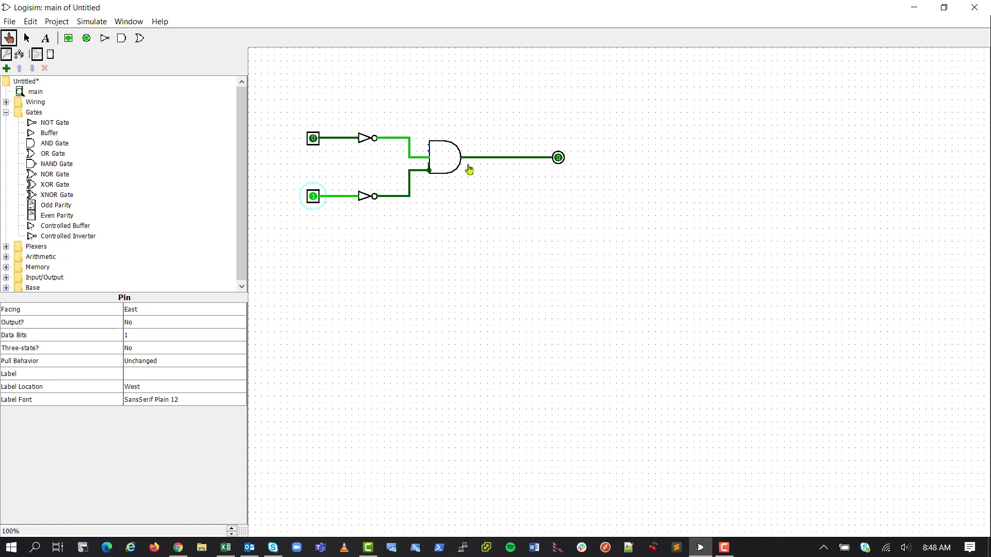
pyautogui.click(313, 139)
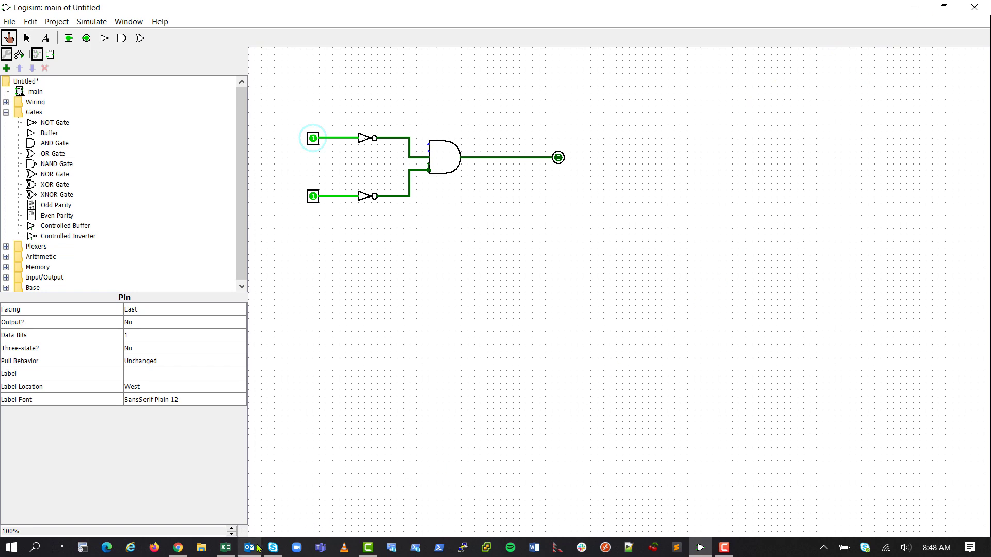
# Step: Switch to the Solution-Tables2.xlsx workbook in Excel to compare the truth tables
pyautogui.click(225, 547)
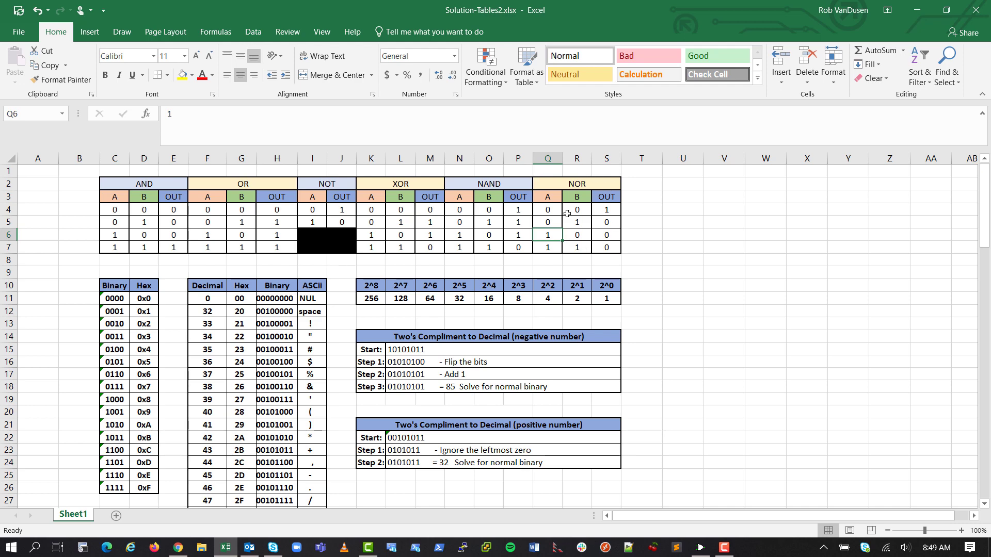
# Step: Return to Logisim, box-select the whole NOT/AND circuit and delete it
pyautogui.click(917, 10)
pyautogui.click(26, 38)
pyautogui.moveTo(699, 266); pyautogui.dragTo(305, 96)
pyautogui.press('Delete')
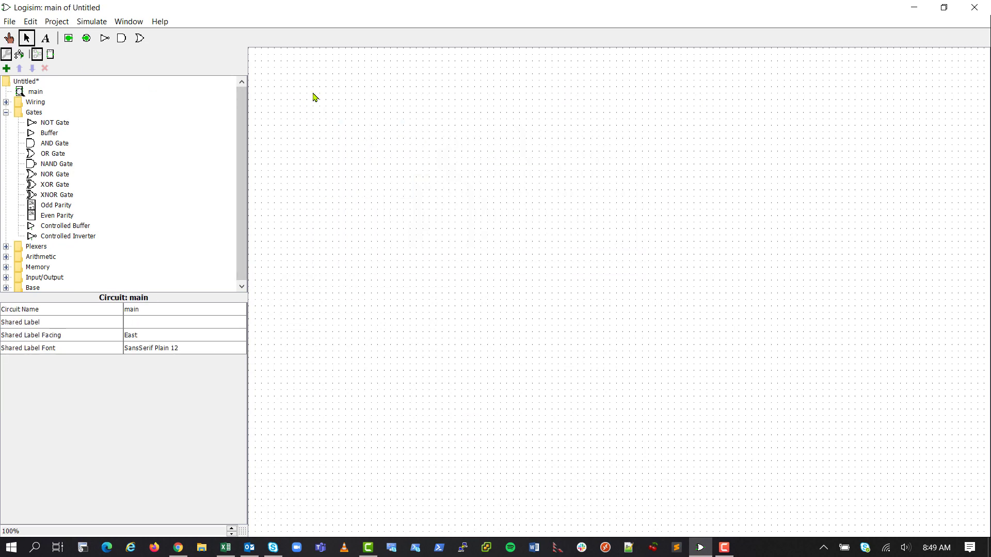